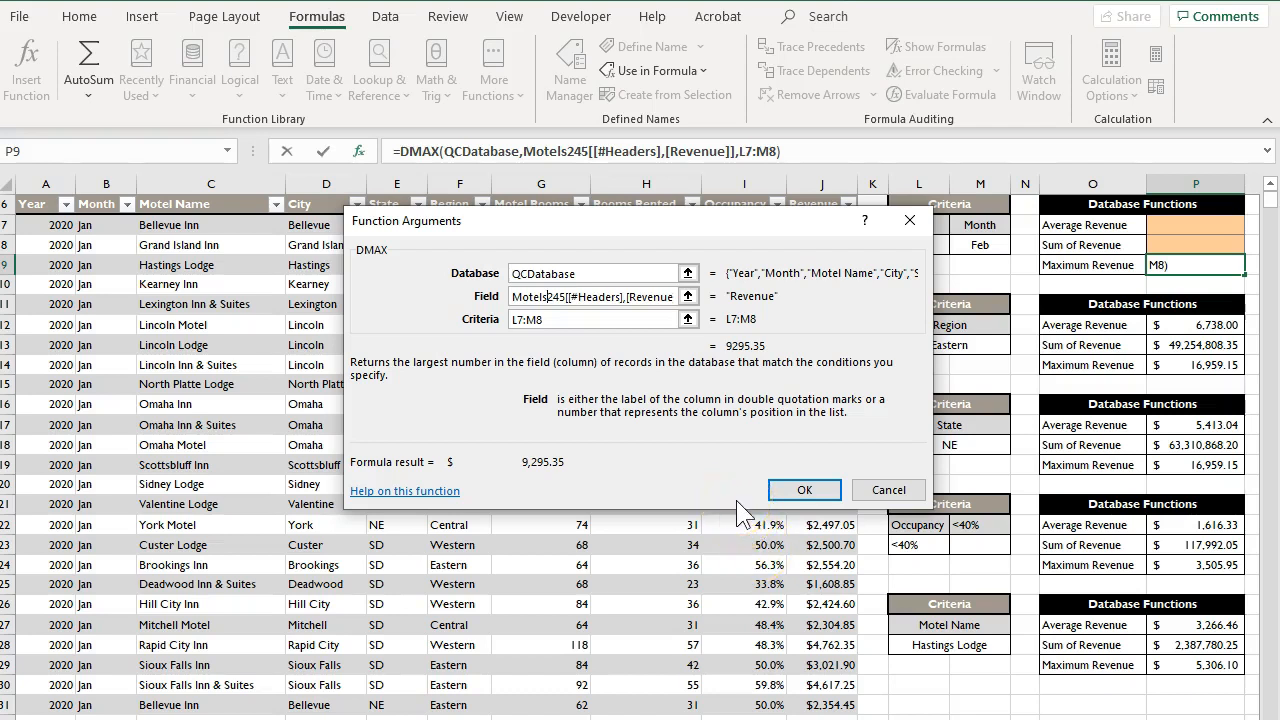
Step: Review the Database, Field and Criteria arguments of the DMAX formula in cell P9
{"action": "left_click", "coordinate": [613, 270]}
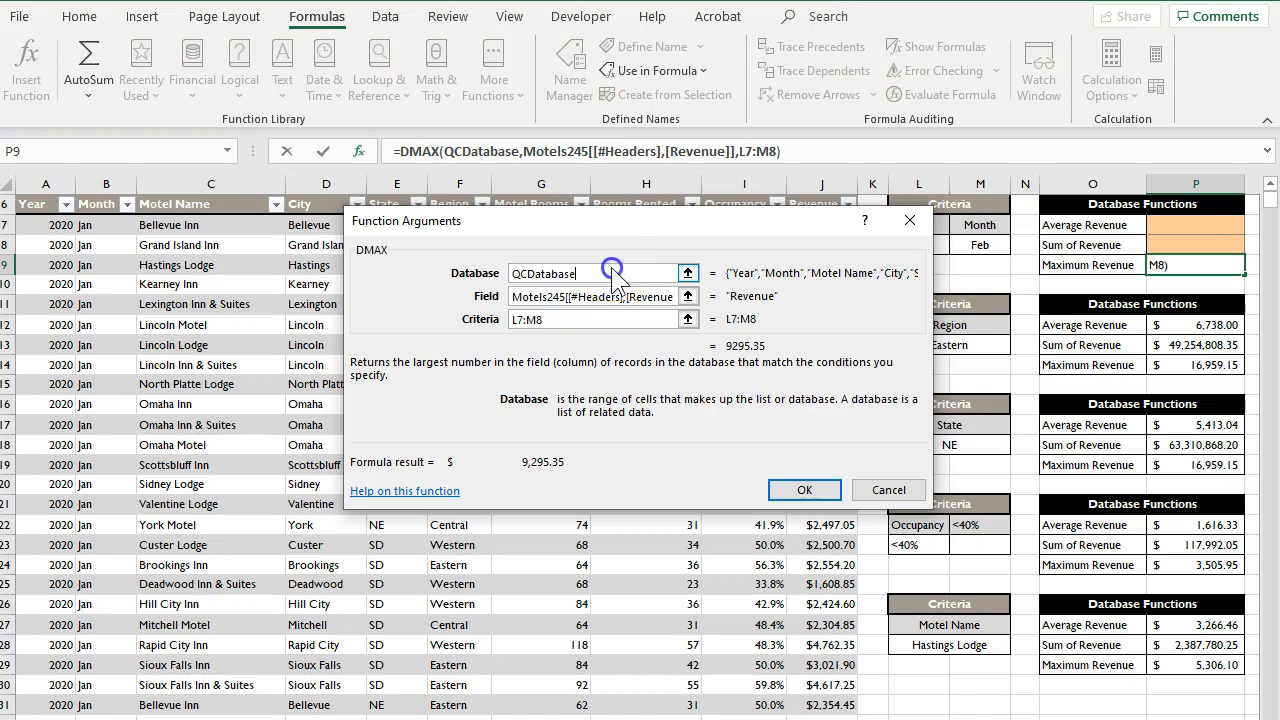
{"action": "left_click", "coordinate": [620, 295]}
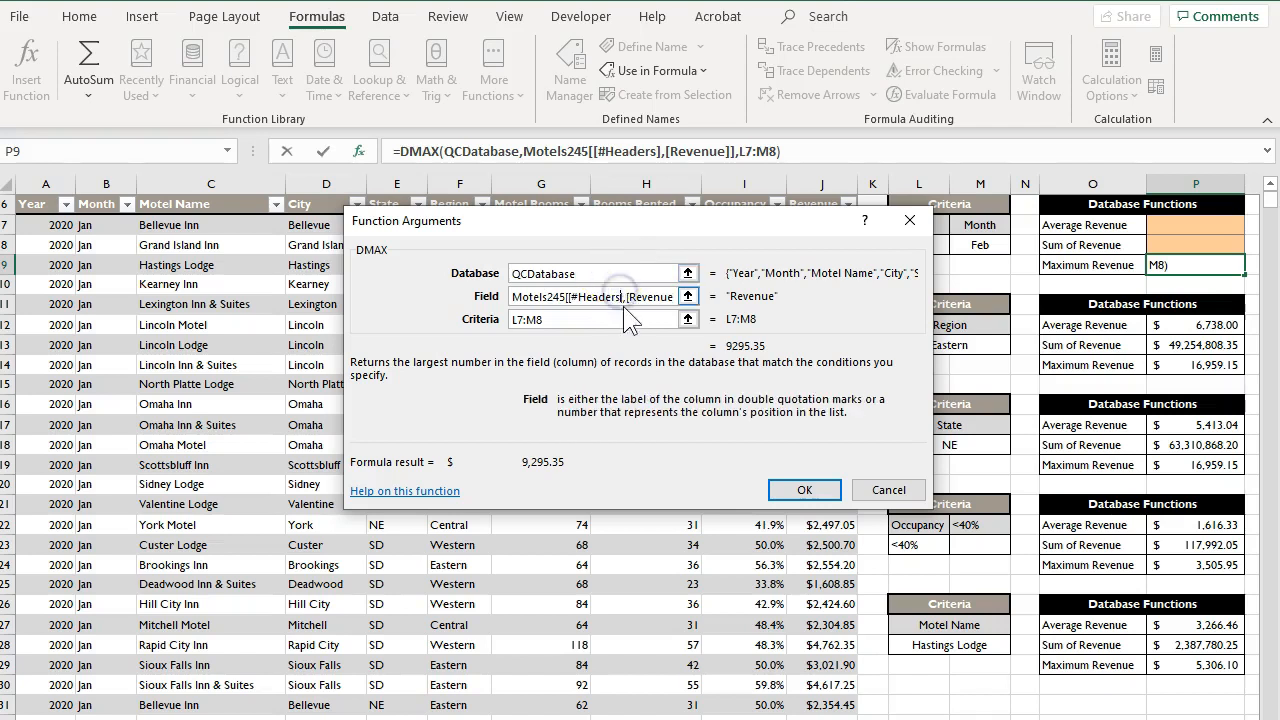
{"action": "left_click", "coordinate": [627, 320]}
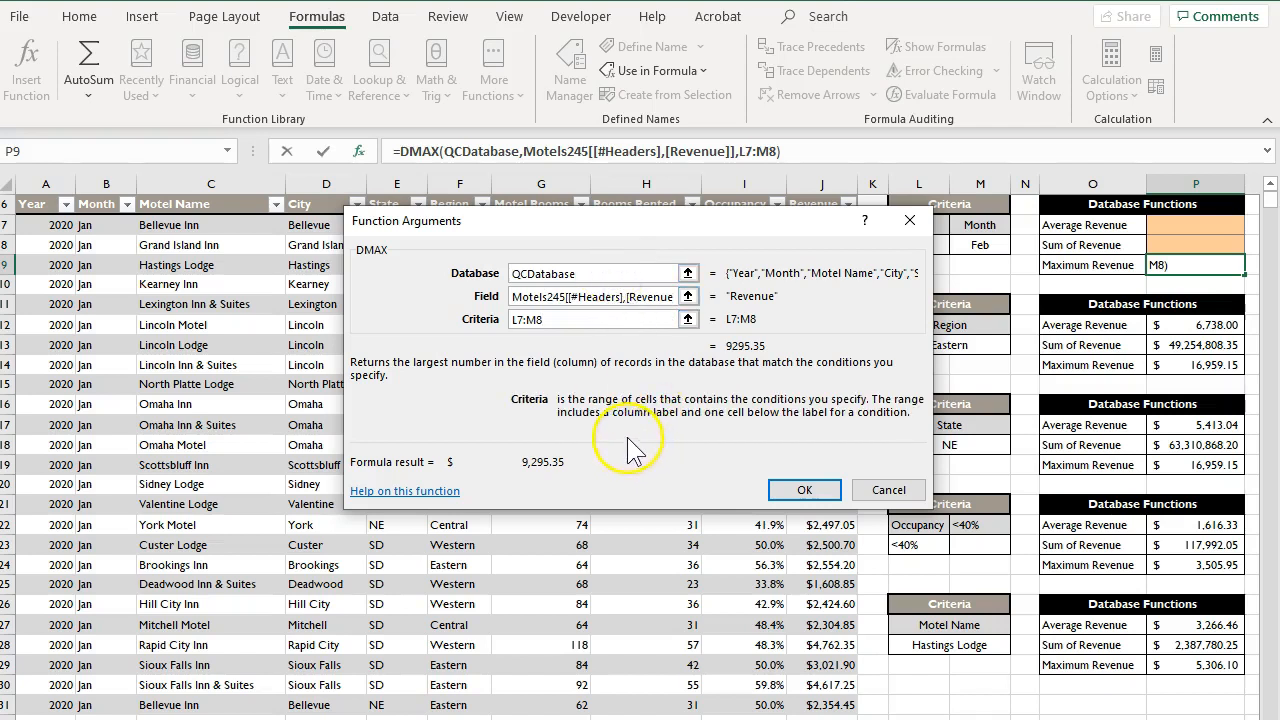
{"action": "key", "text": "Return"}
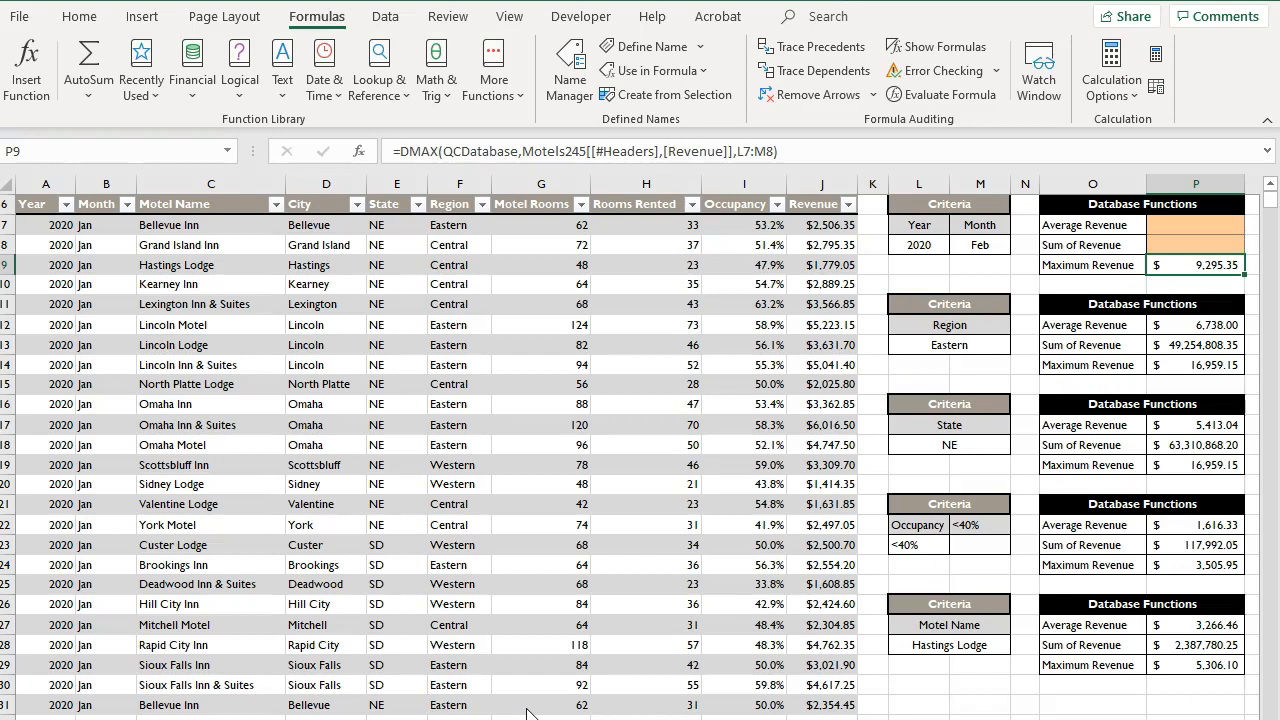
Step: Examine what the defined name QCDatabase refers to in the Name Manager
{"action": "scroll", "coordinate": [716, 673], "scroll_direction": "up", "scroll_amount": 2}
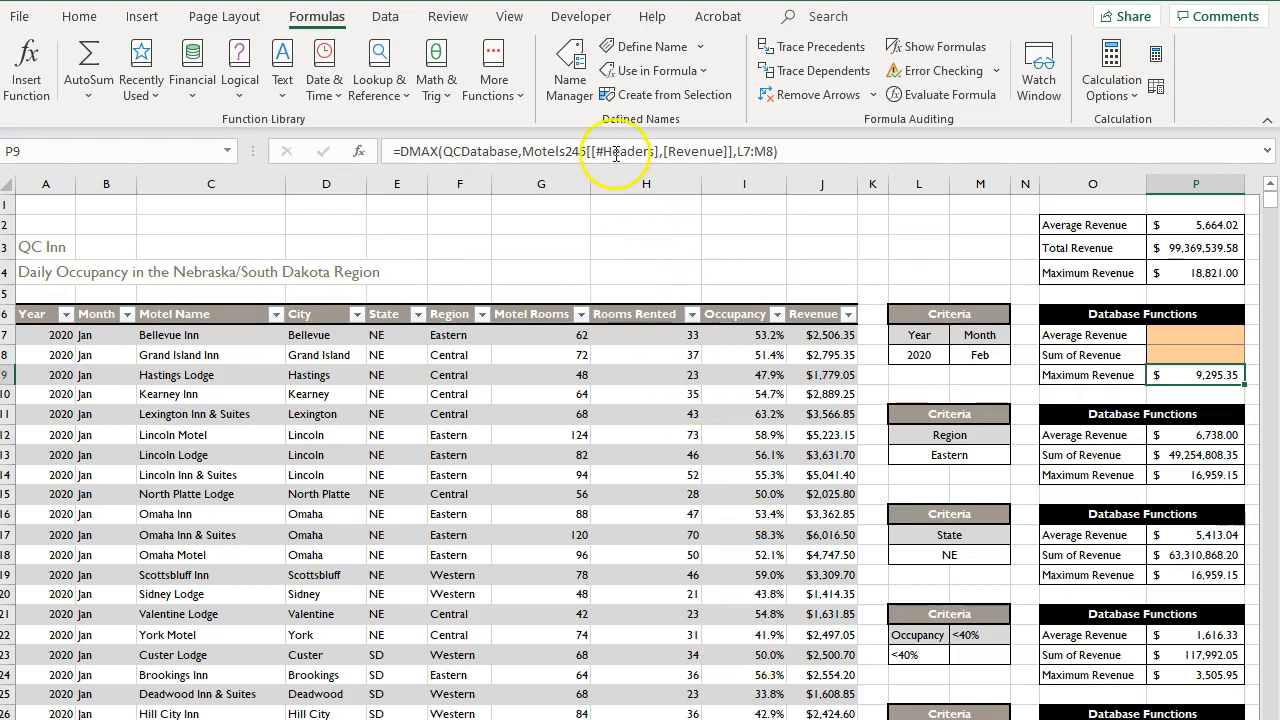
{"action": "left_click", "coordinate": [570, 80]}
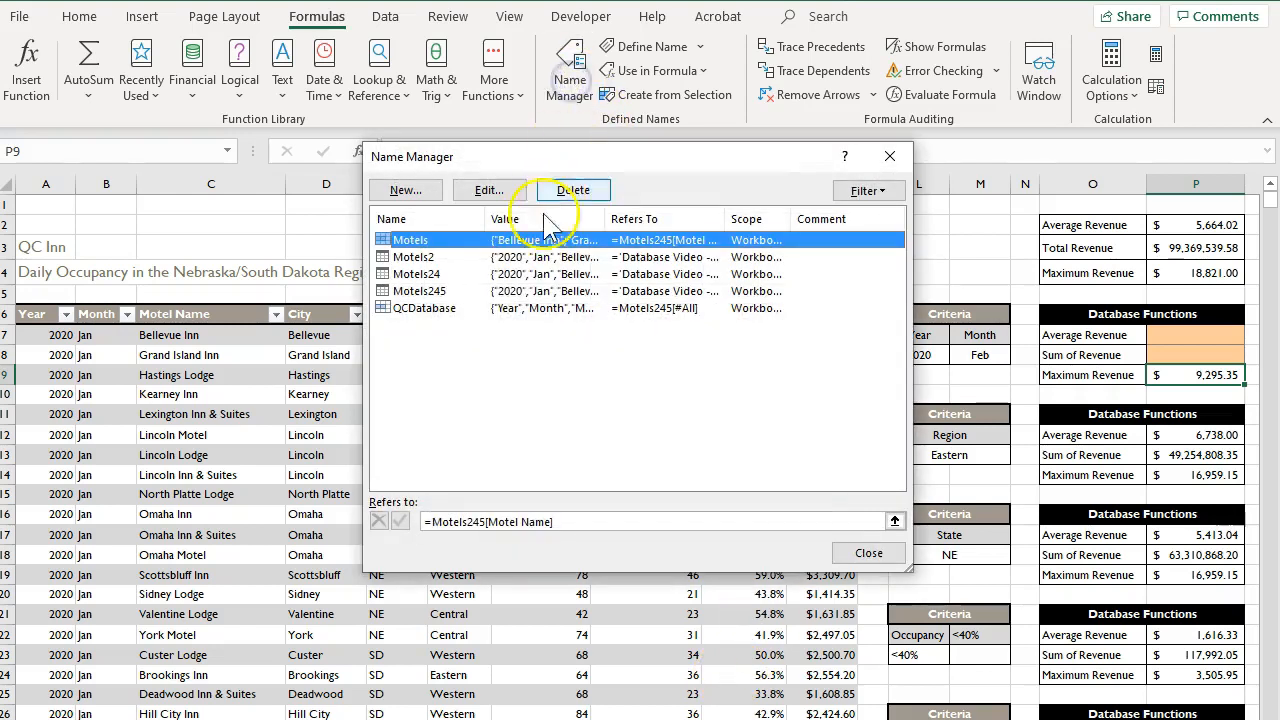
{"action": "left_click", "coordinate": [428, 310]}
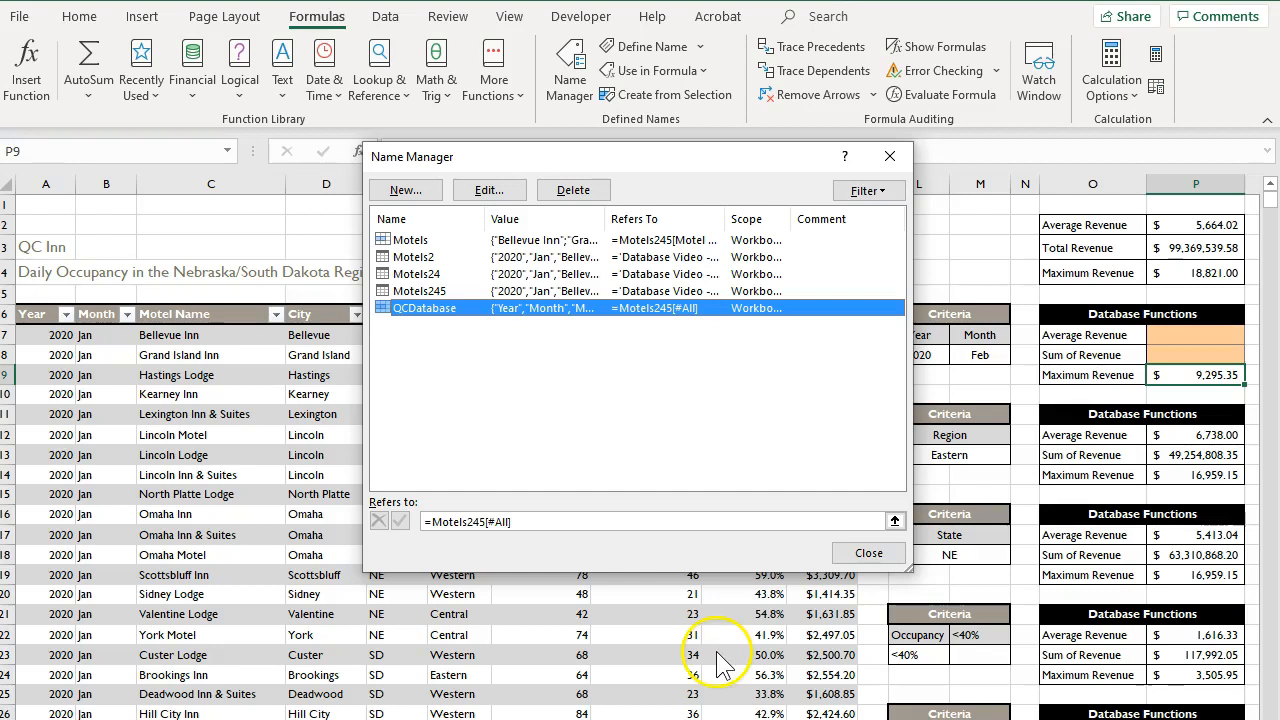
{"action": "left_click", "coordinate": [867, 553]}
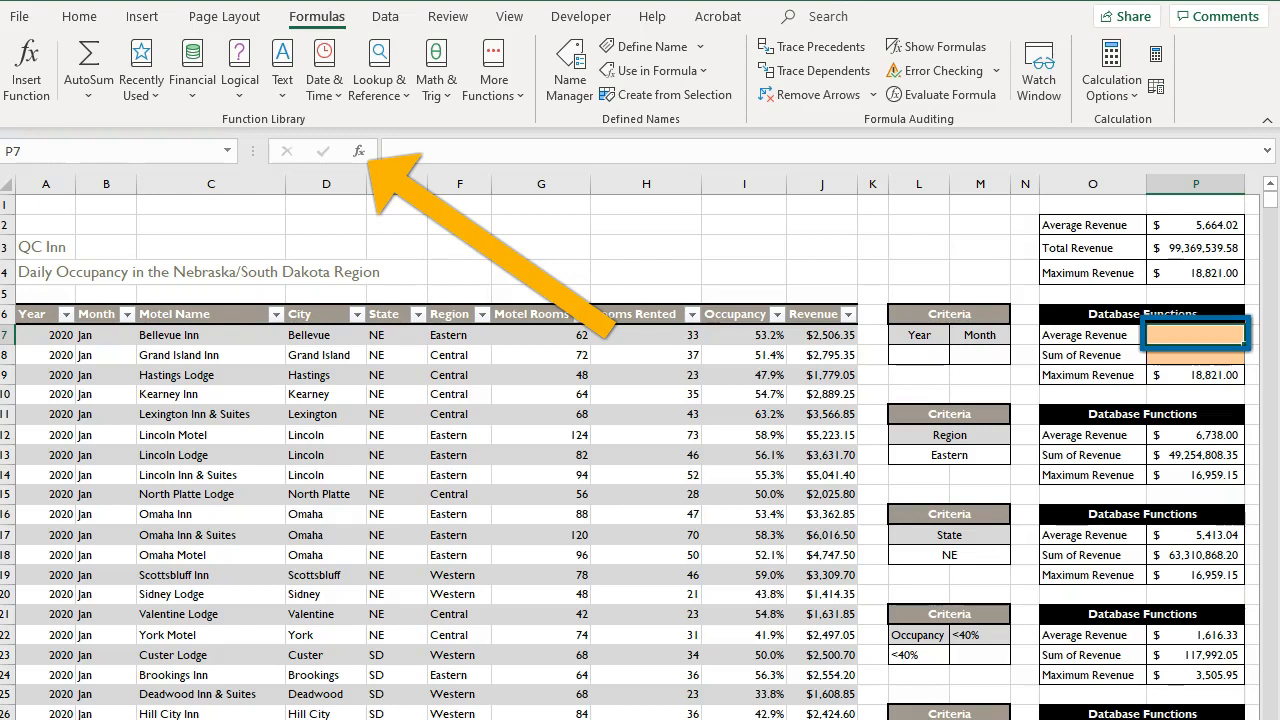
Step: Insert a DAVERAGE function in P7 with QCdatabase as database, the Revenue column header as field and L7:M8 as criteria
{"action": "left_click", "coordinate": [357, 151]}
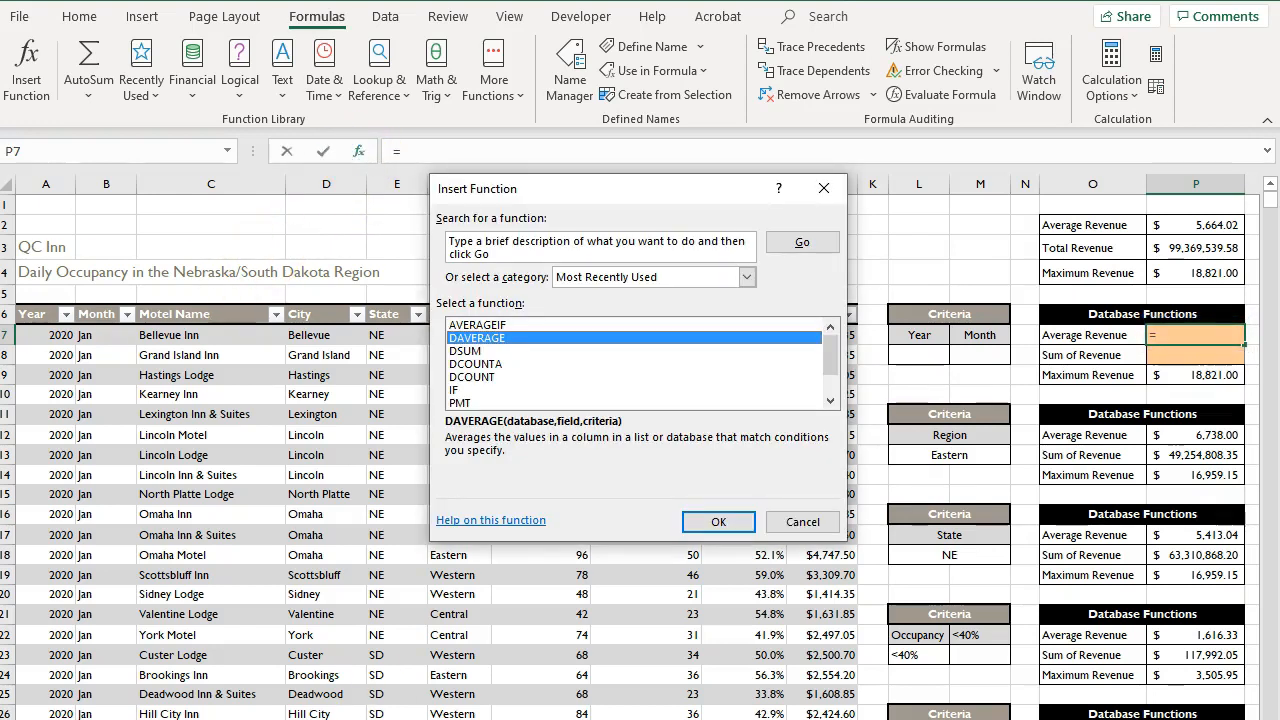
{"action": "left_click", "coordinate": [739, 520]}
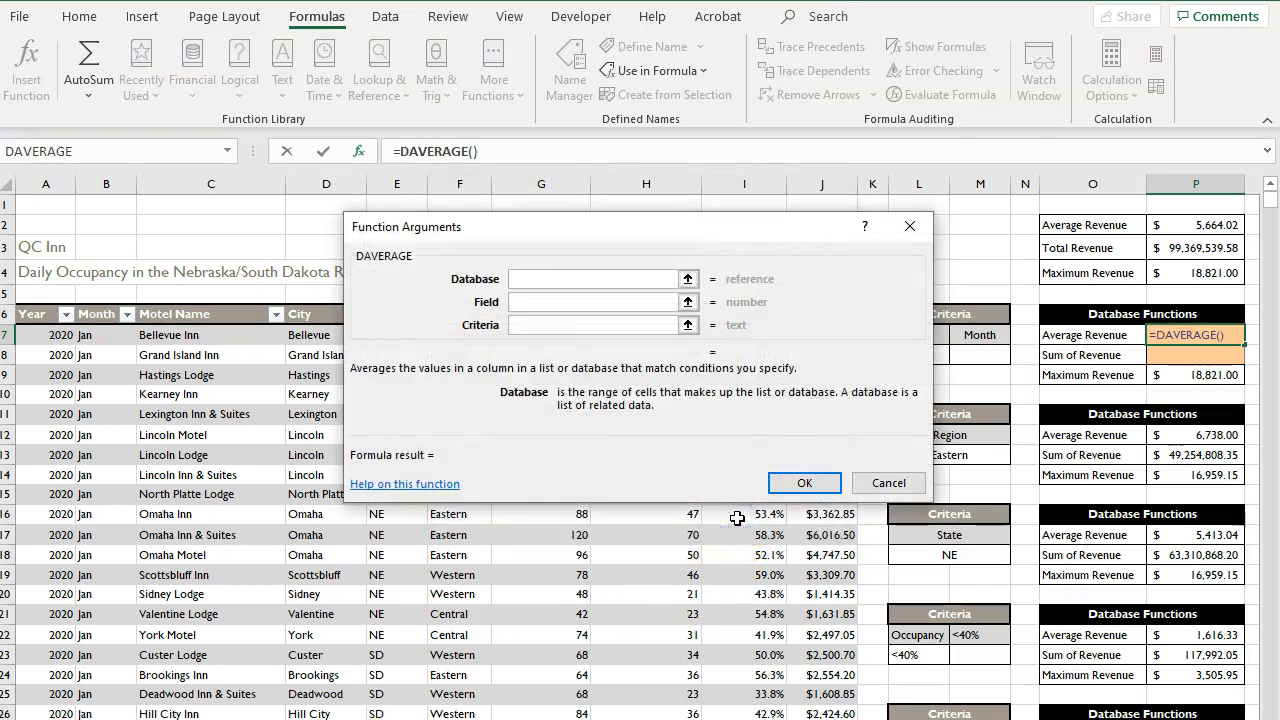
{"action": "type", "text": "QCdatabase"}
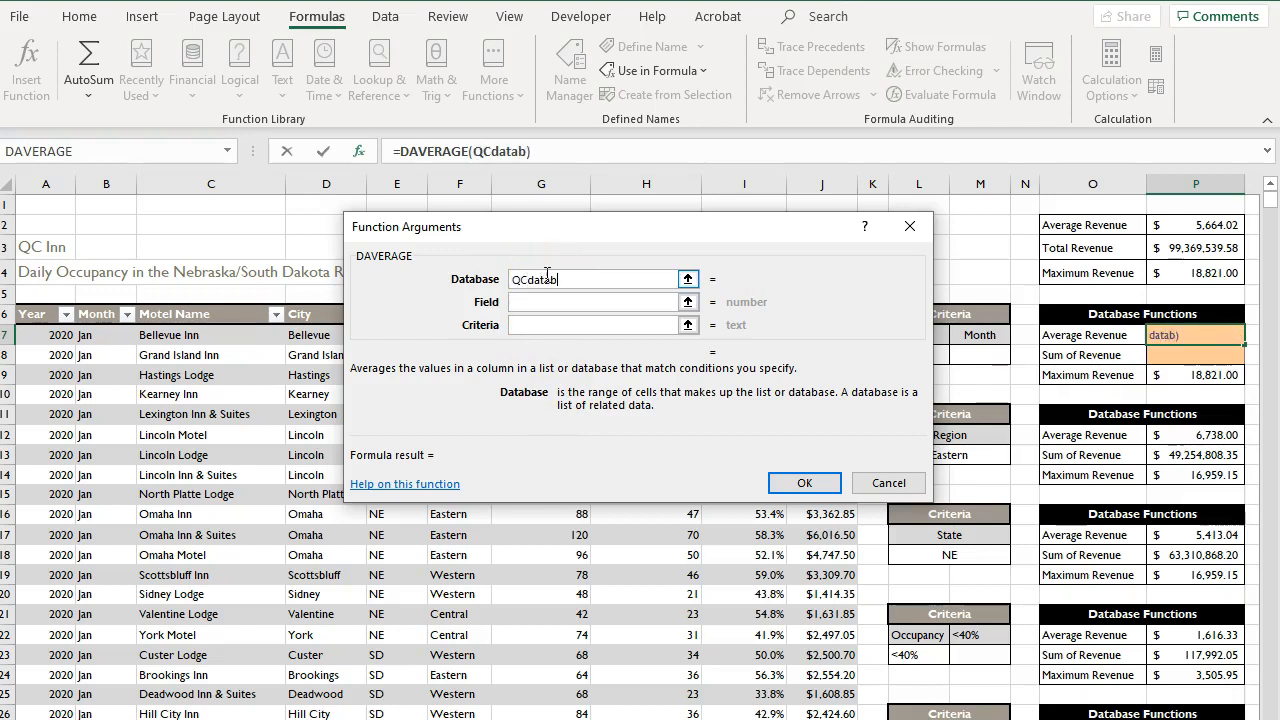
{"action": "left_click", "coordinate": [523, 302]}
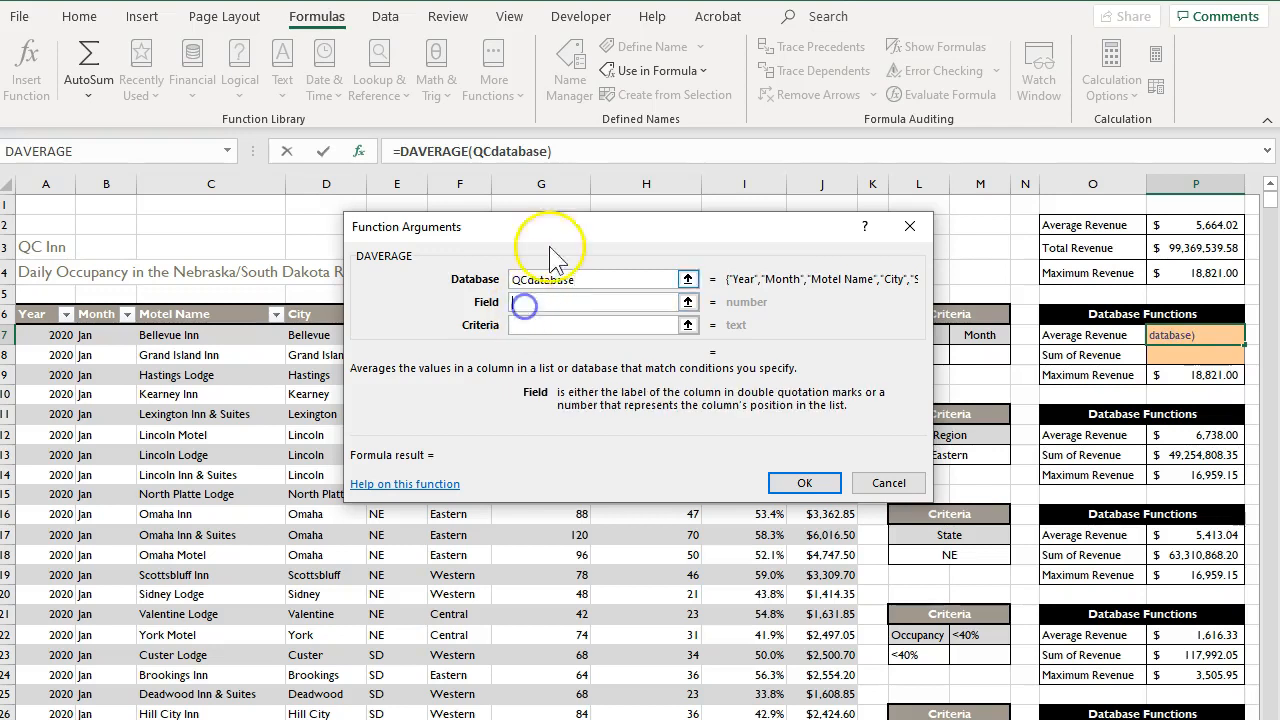
{"action": "left_click_drag", "start_coordinate": [565, 233], "coordinate": [545, 461]}
{"action": "left_click", "coordinate": [818, 314]}
{"action": "left_click", "coordinate": [553, 552]}
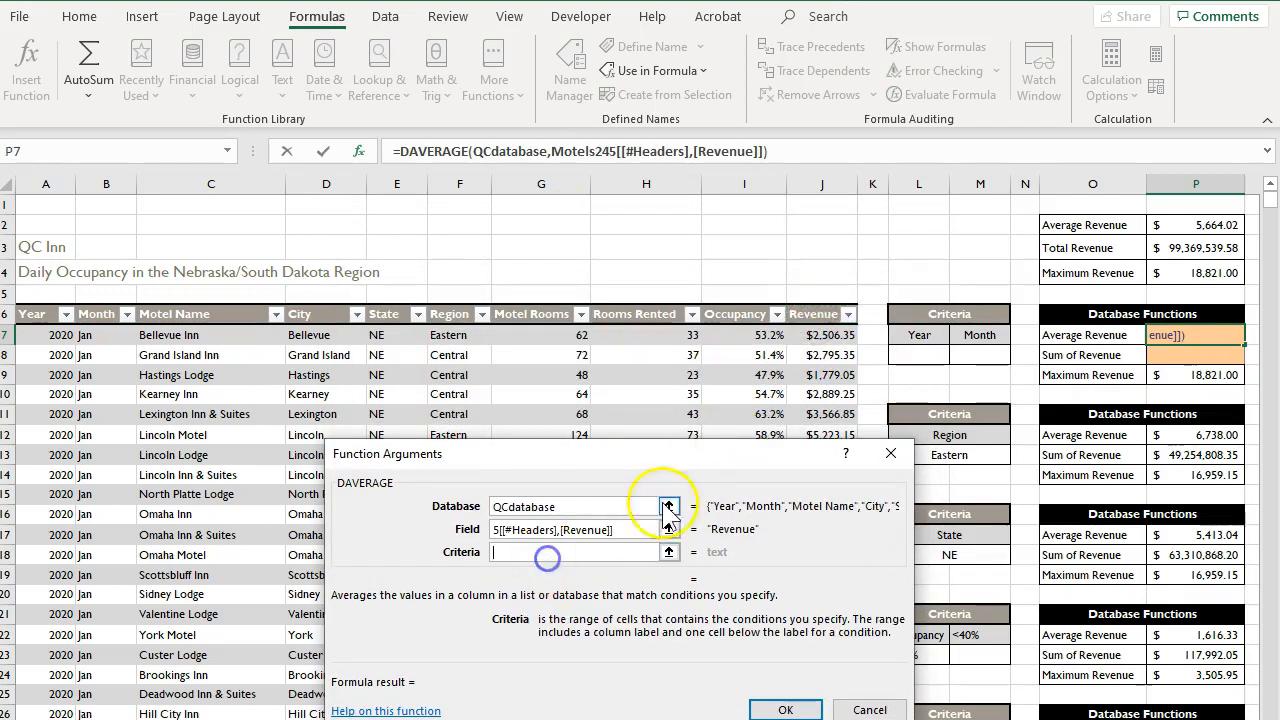
{"action": "left_click", "coordinate": [910, 337]}
{"action": "left_click_drag", "start_coordinate": [910, 337], "coordinate": [966, 357]}
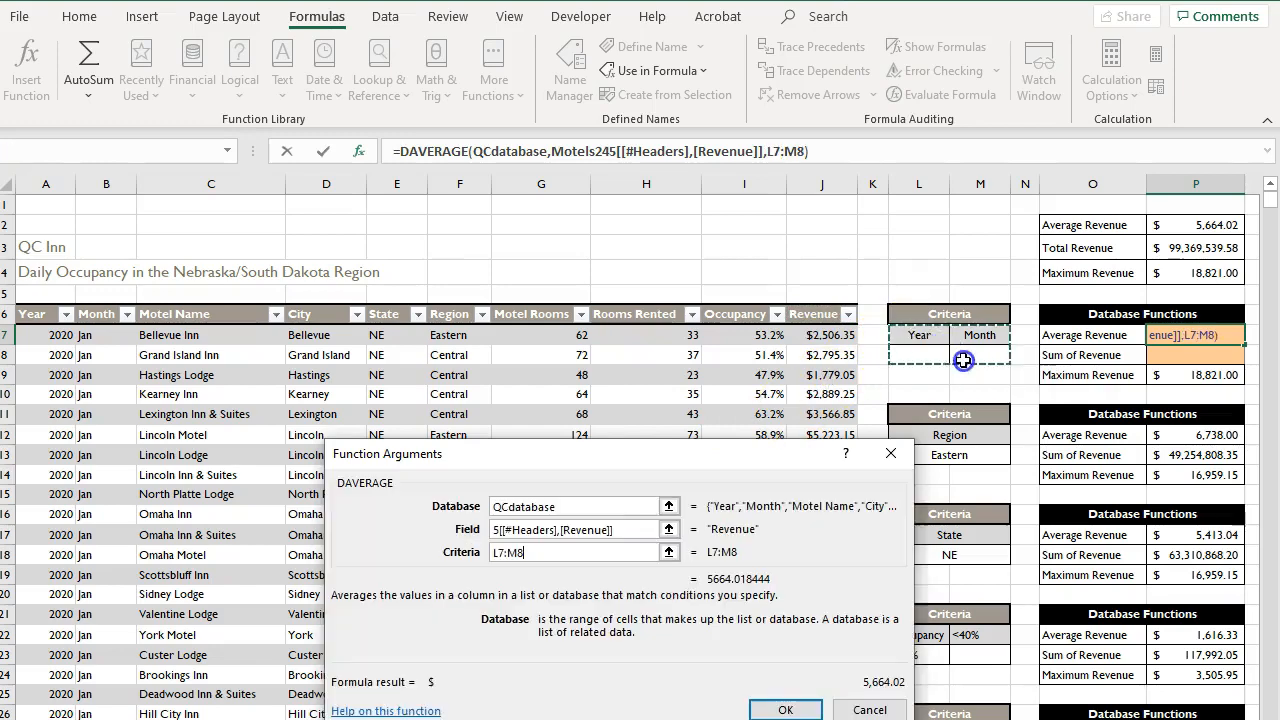
{"action": "left_click", "coordinate": [785, 710]}
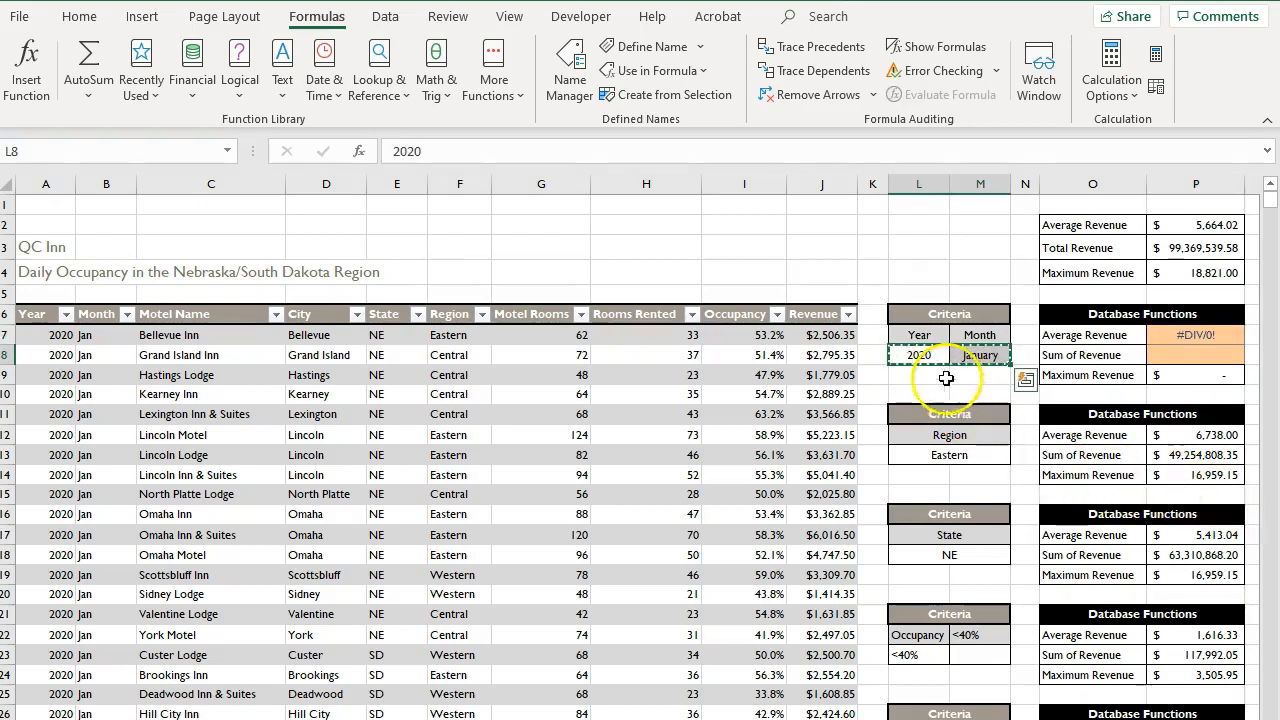
Step: Clear the copy selection and set the Month criterion in M8 to Jan, matching the table's month abbreviations
{"action": "left_click", "coordinate": [929, 355]}
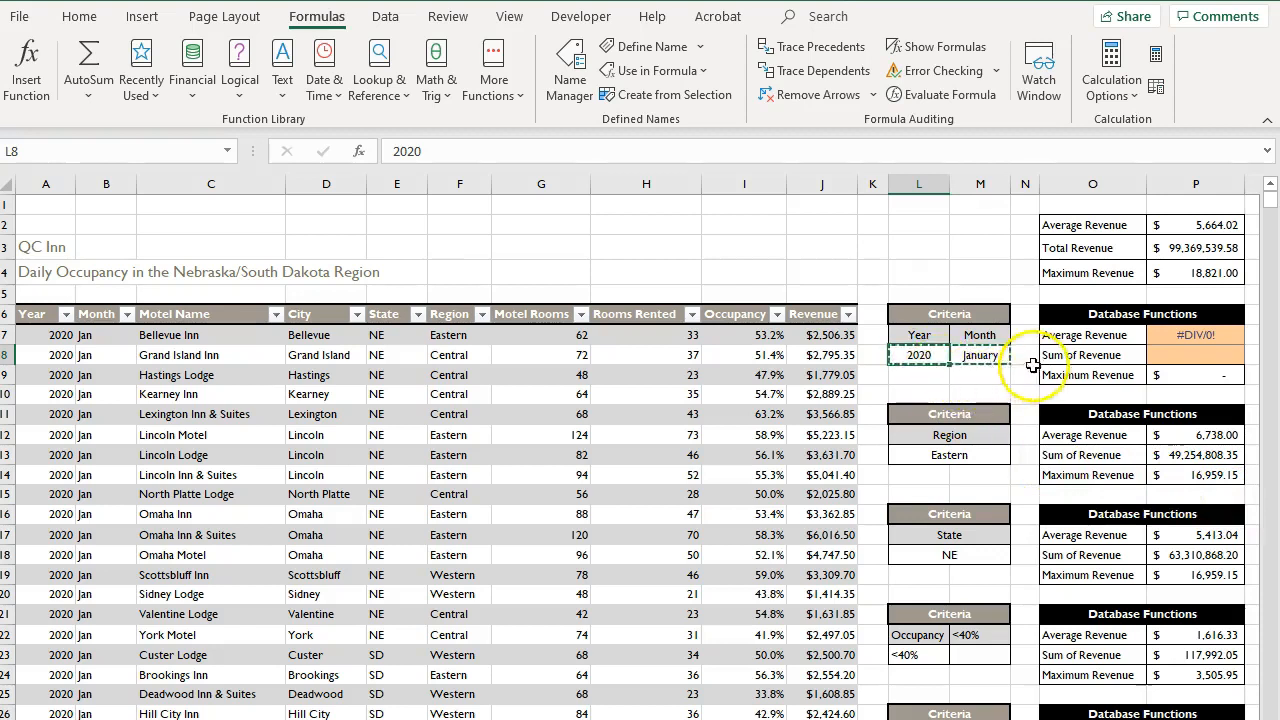
{"action": "key", "text": "Escape"}
{"action": "left_click", "coordinate": [1221, 362]}
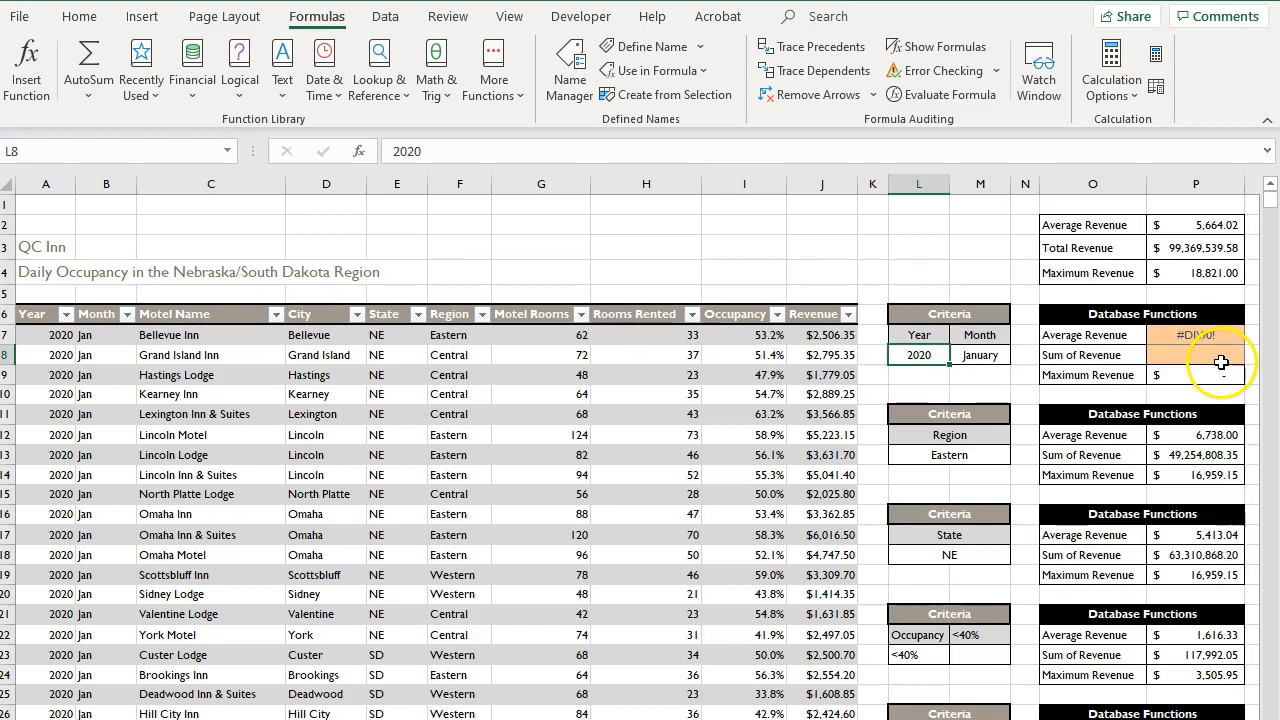
{"action": "left_click", "coordinate": [981, 355]}
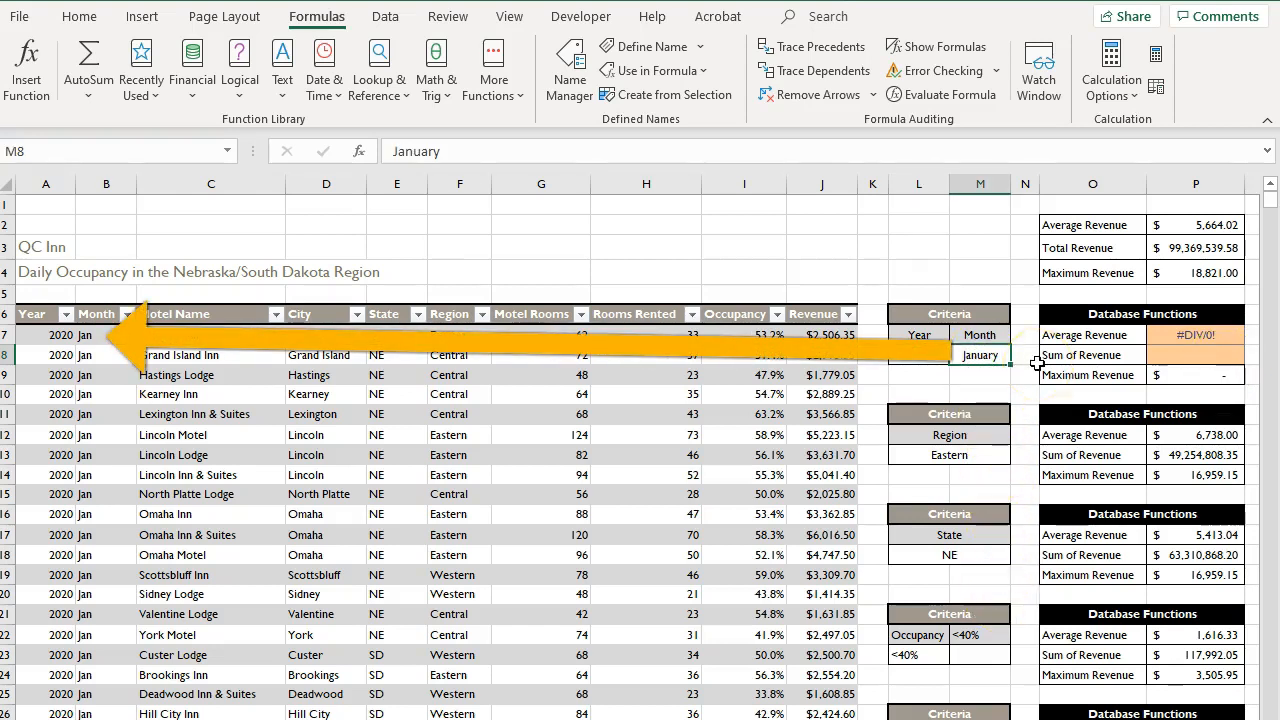
{"action": "type", "text": "Jan"}
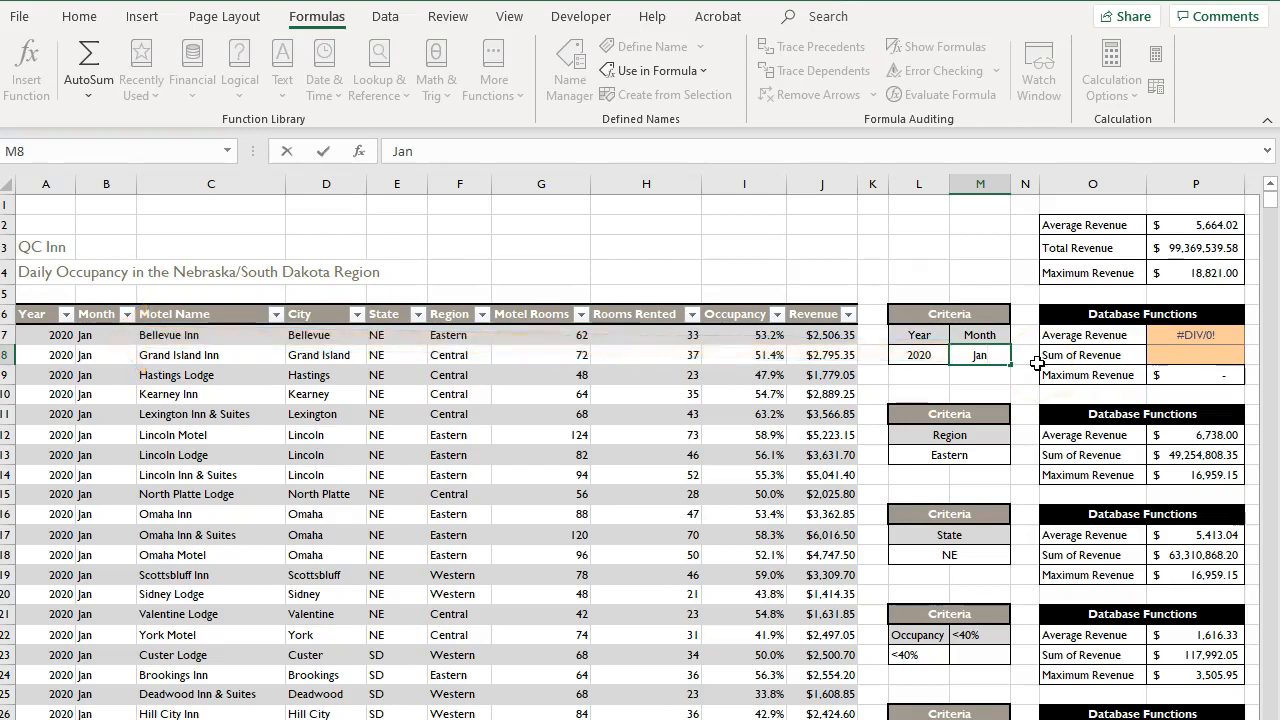
{"action": "key", "text": "ctrl+Return"}
{"action": "key", "text": "Return"}
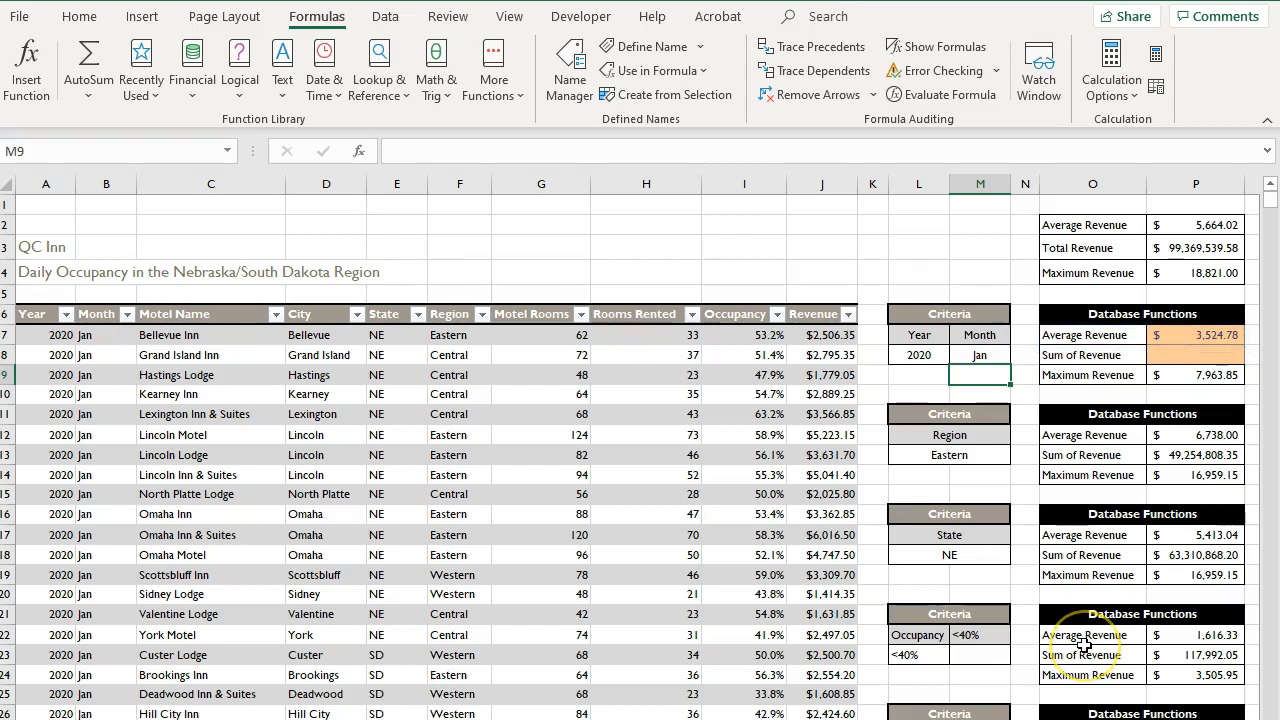
Step: Set the Month criterion in cell M8 to Feb
{"action": "left_click", "coordinate": [985, 355]}
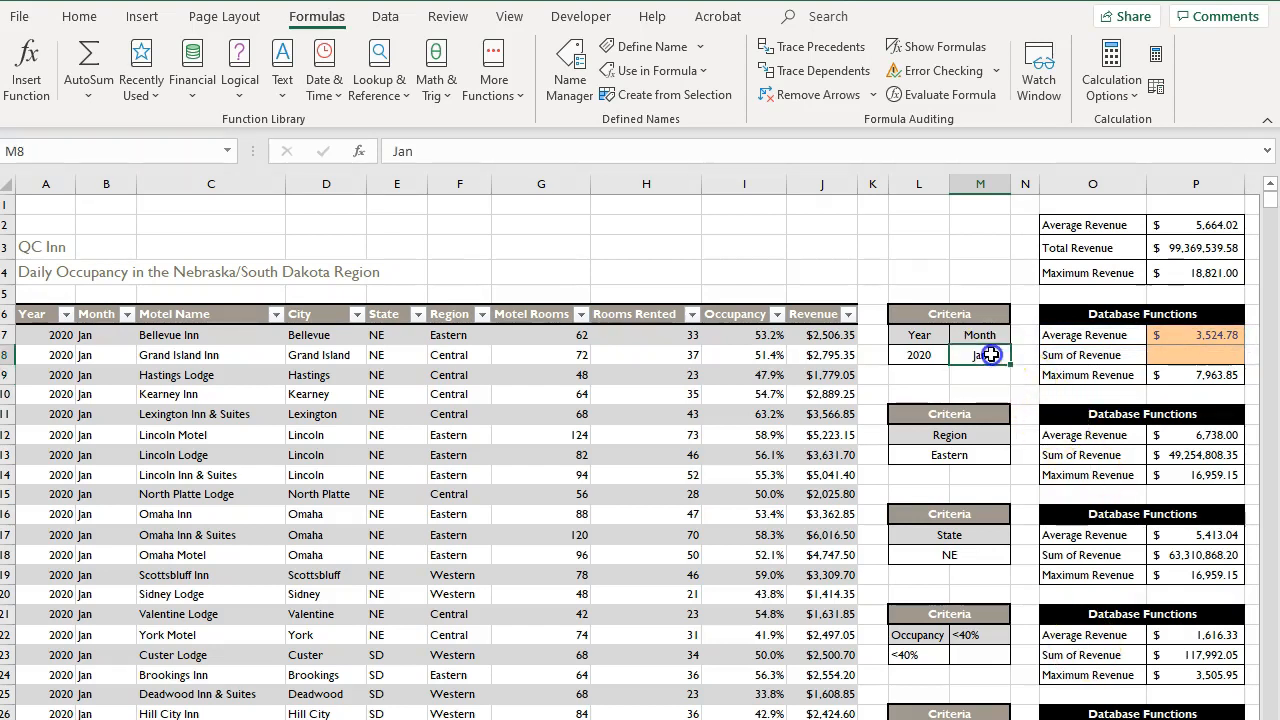
{"action": "type", "text": "Feb"}
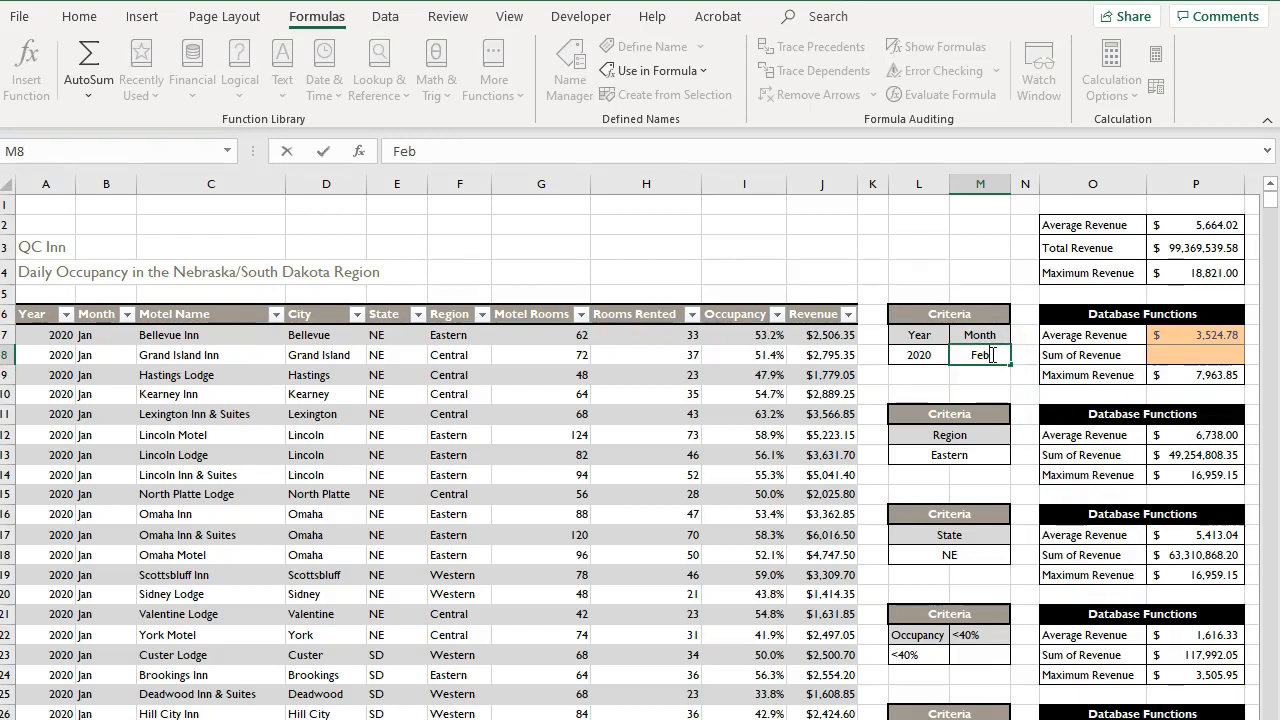
{"action": "key", "text": "Return"}
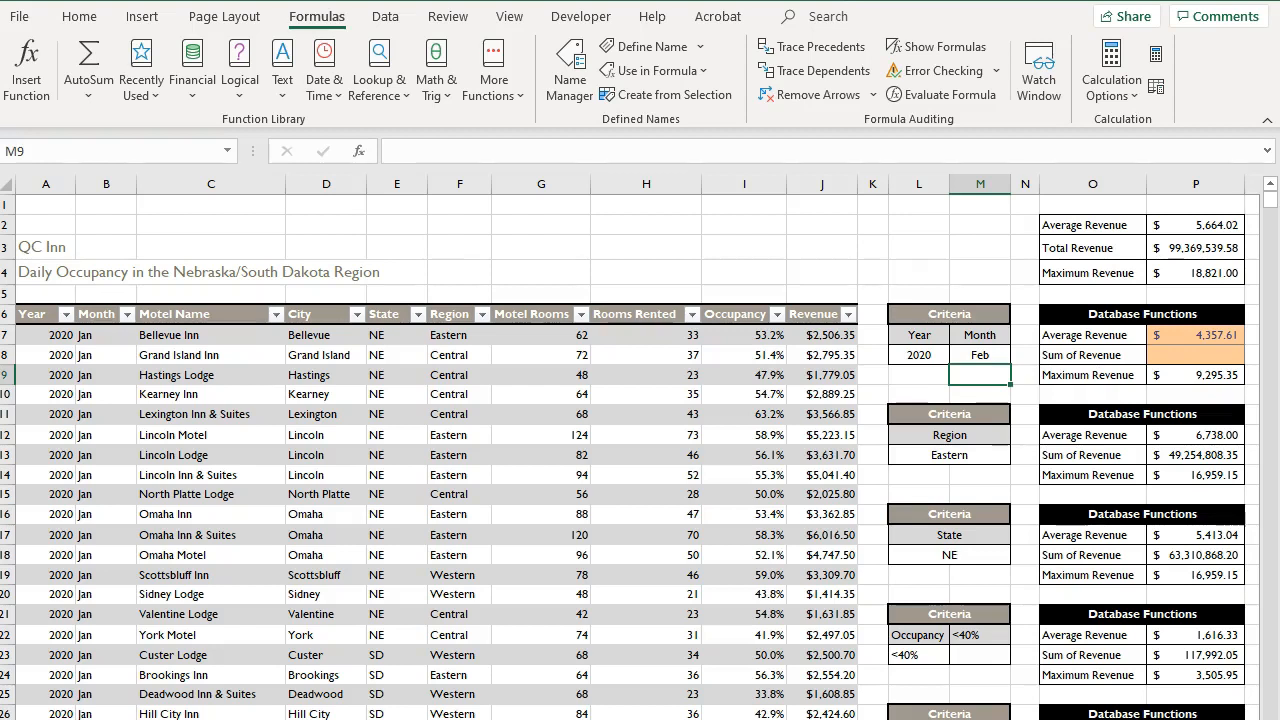
Step: Insert a DSUM function in P8 with QCdatabase as database, the Revenue column header as field and L7:M8 as criteria
{"action": "left_click", "coordinate": [1196, 355]}
{"action": "left_click", "coordinate": [358, 151]}
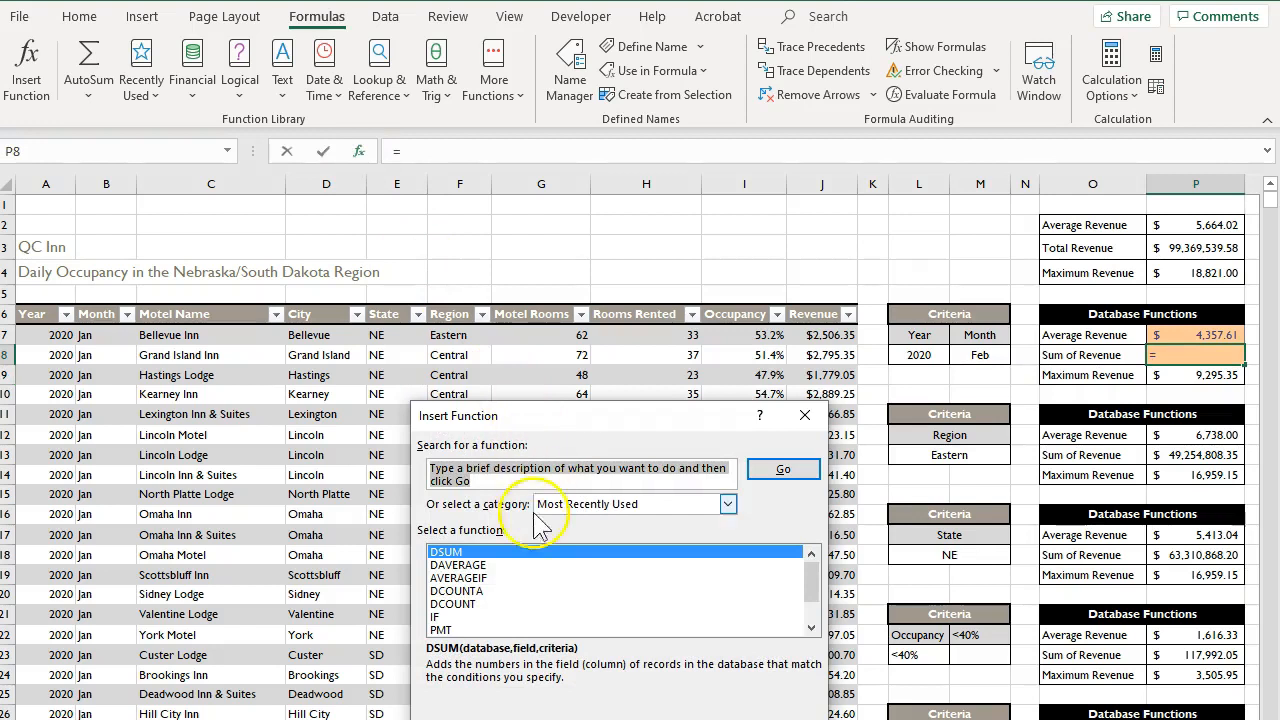
{"action": "double_click", "coordinate": [452, 552]}
{"action": "type", "text": "QCdatab"}
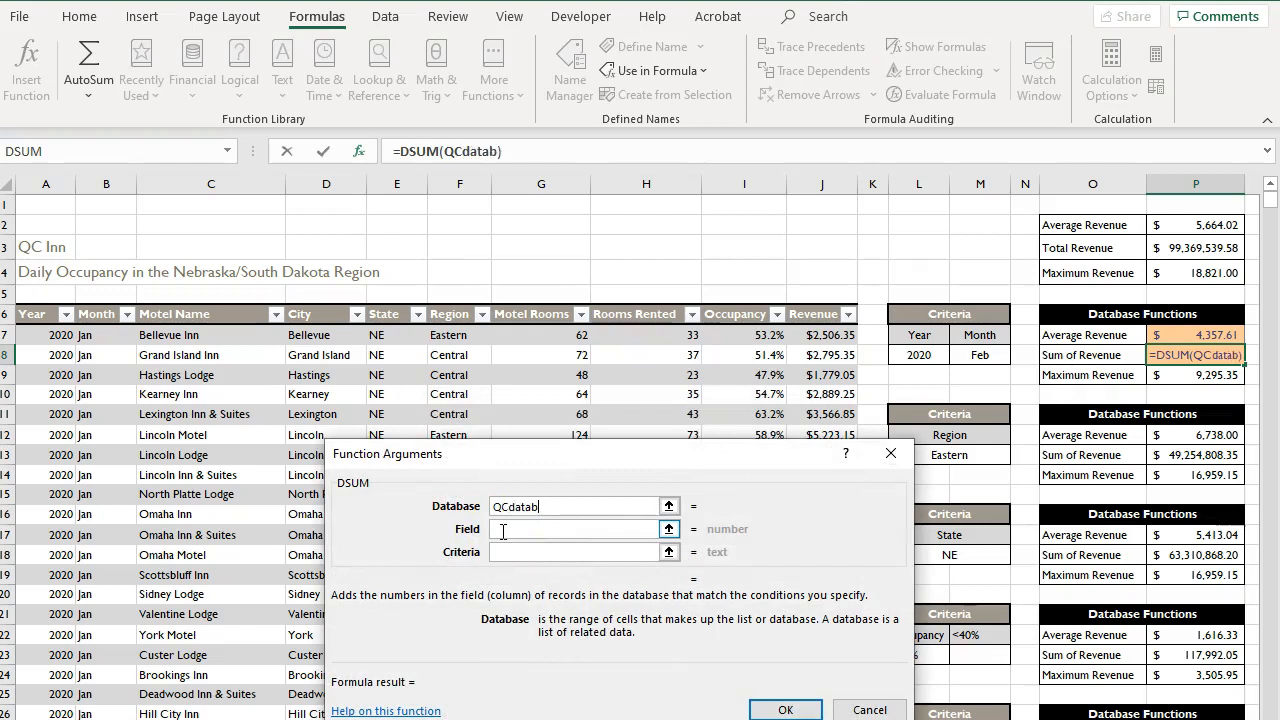
{"action": "type", "text": "ase"}
{"action": "left_click", "coordinate": [503, 530]}
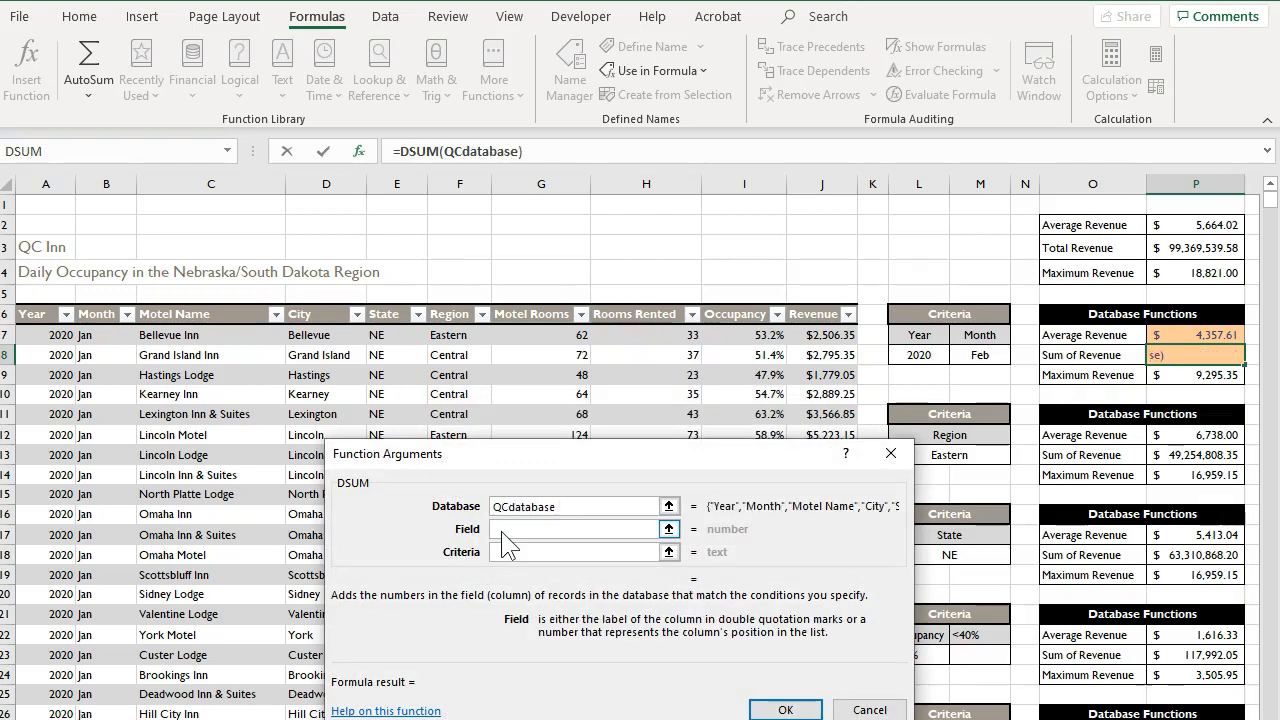
{"action": "left_click", "coordinate": [800, 314]}
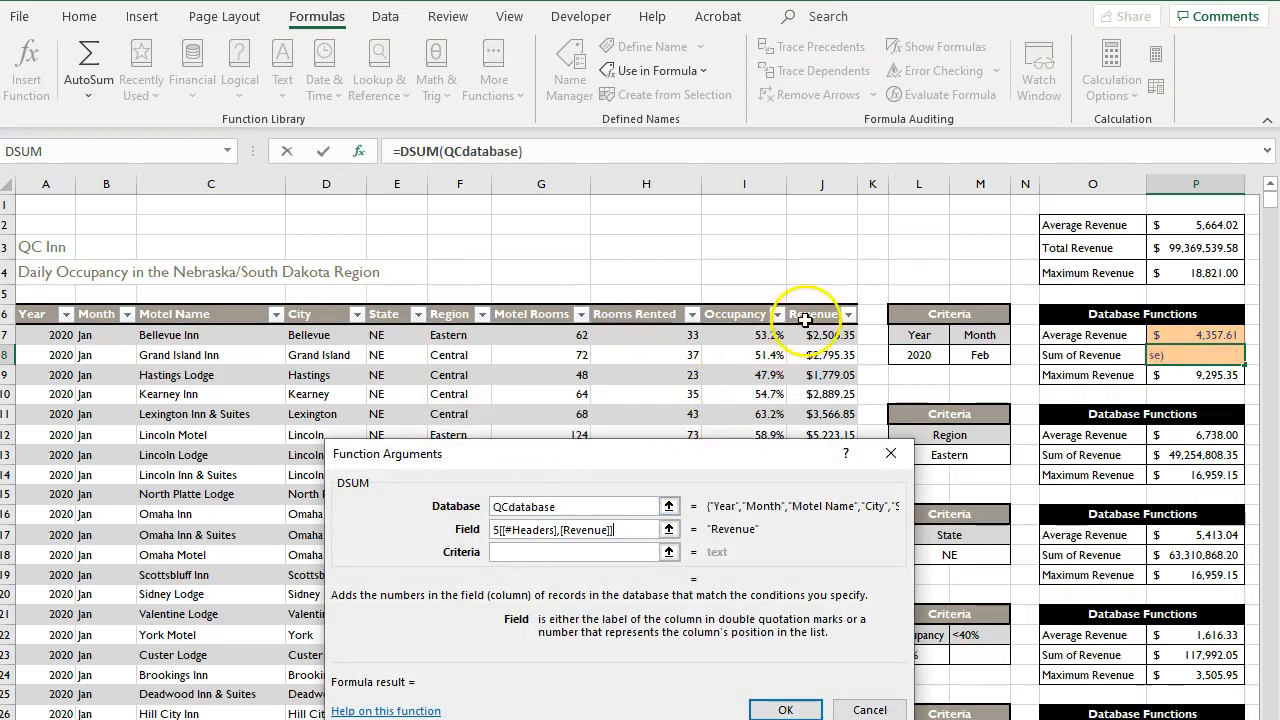
{"action": "left_click", "coordinate": [529, 555]}
{"action": "left_click_drag", "start_coordinate": [903, 334], "coordinate": [959, 354]}
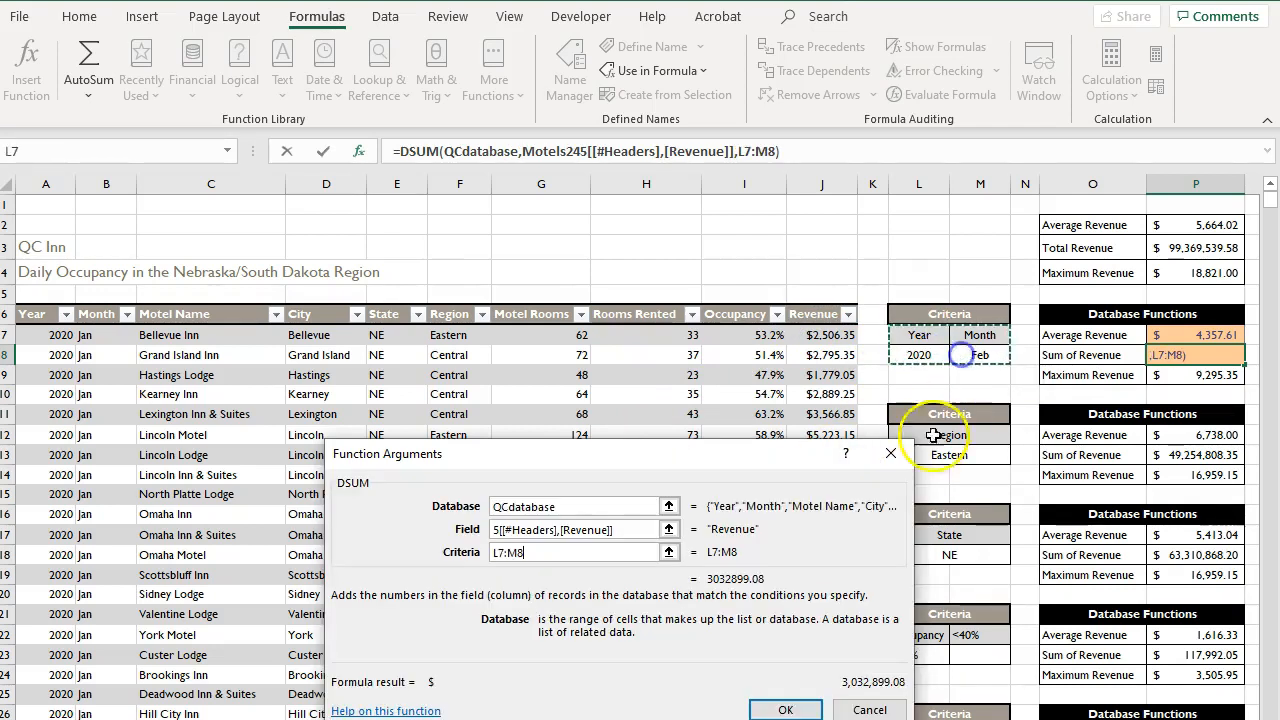
{"action": "left_click", "coordinate": [785, 710]}
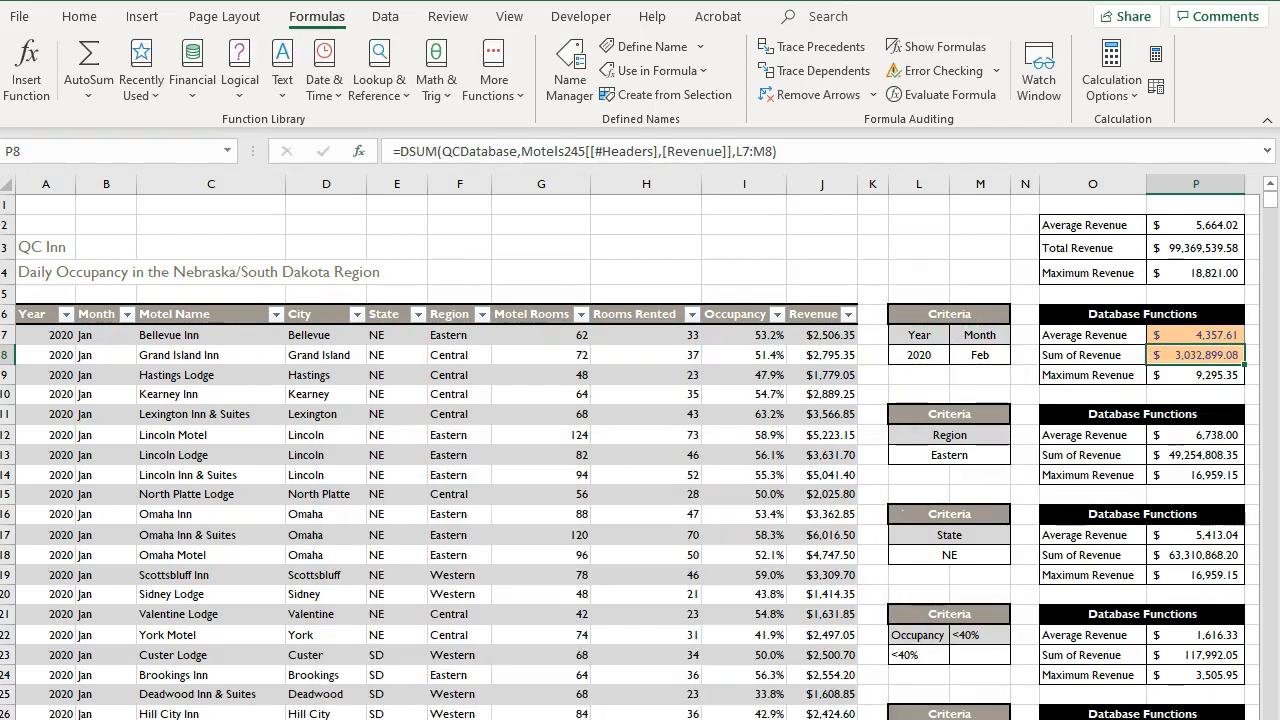